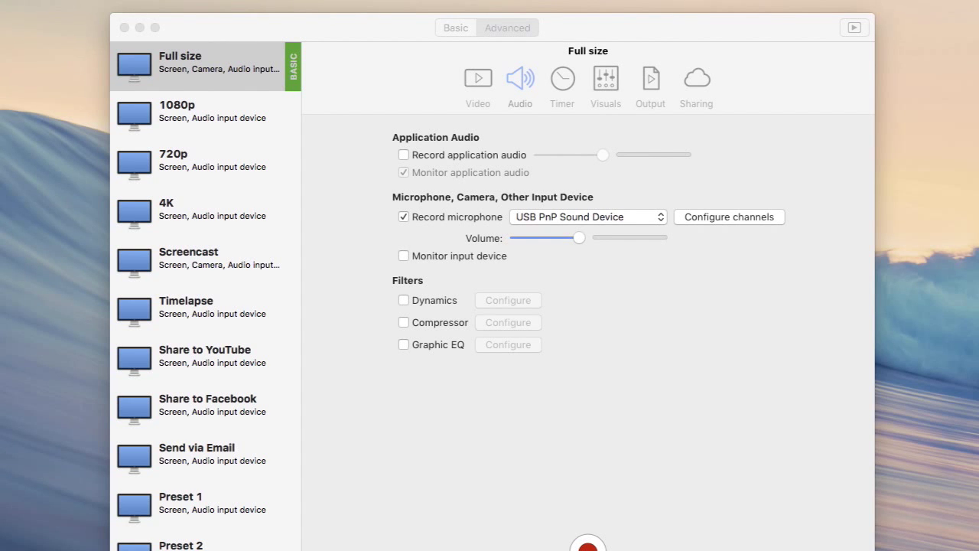
Focus the recording settings window and show the microphone device list on the Audio tab.
left_click(679, 438)
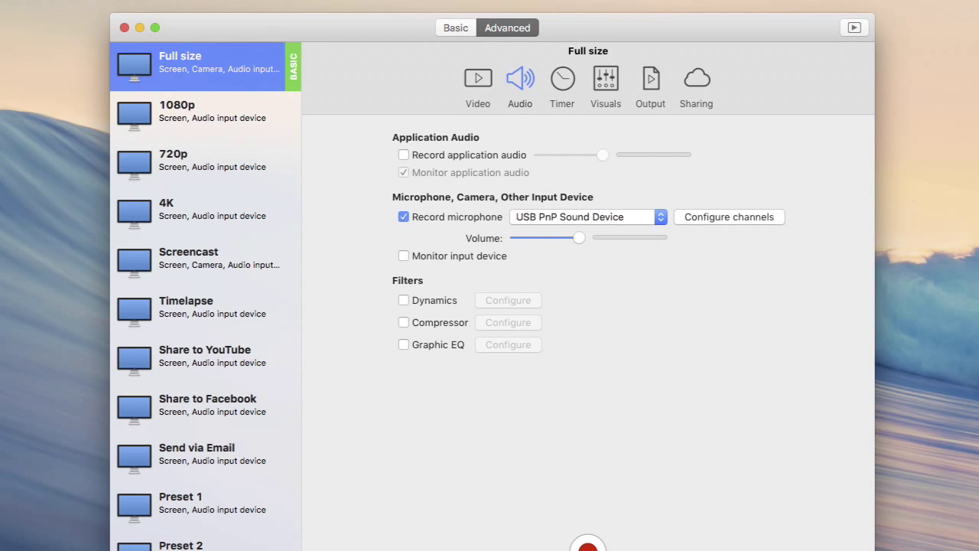
left_click(568, 426)
left_click(526, 85)
left_click(645, 219)
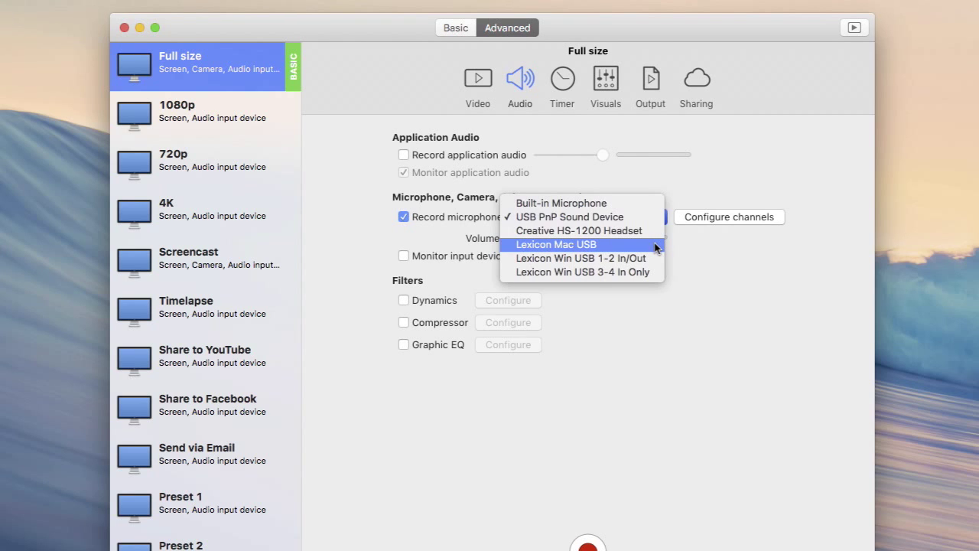
Record from the Lexicon Mac USB mic and set the Preferences preview device to Creative HS-1200 Headset.
left_click(655, 245)
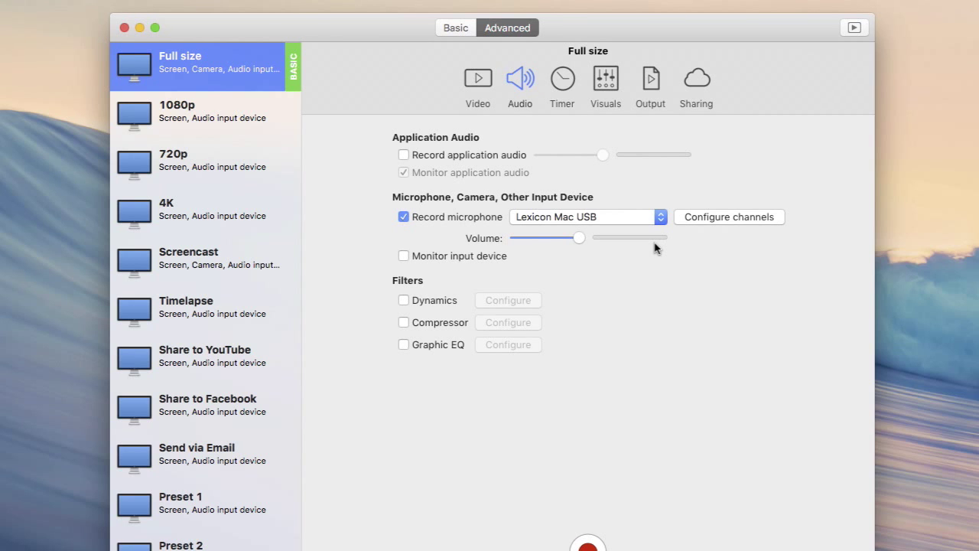
key("super+comma")
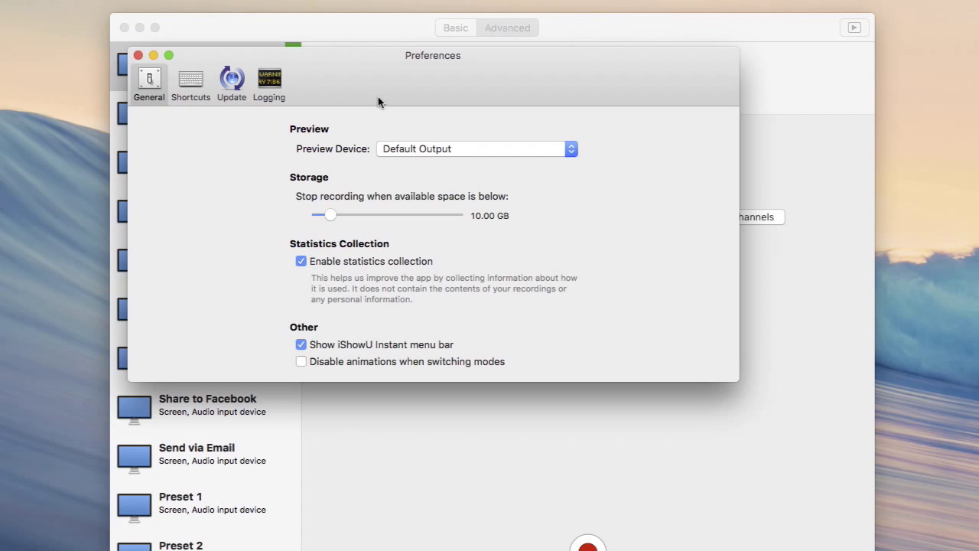
left_click(390, 149)
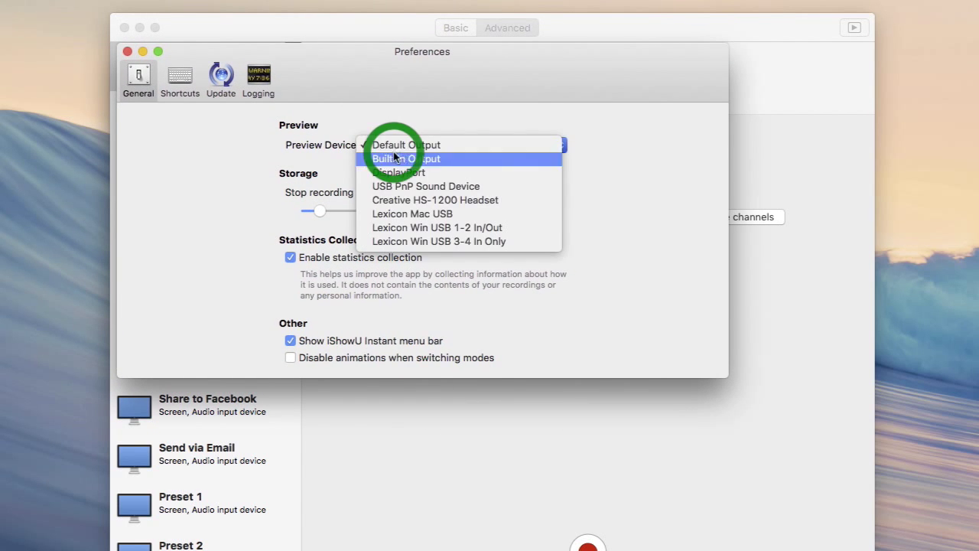
left_click(533, 202)
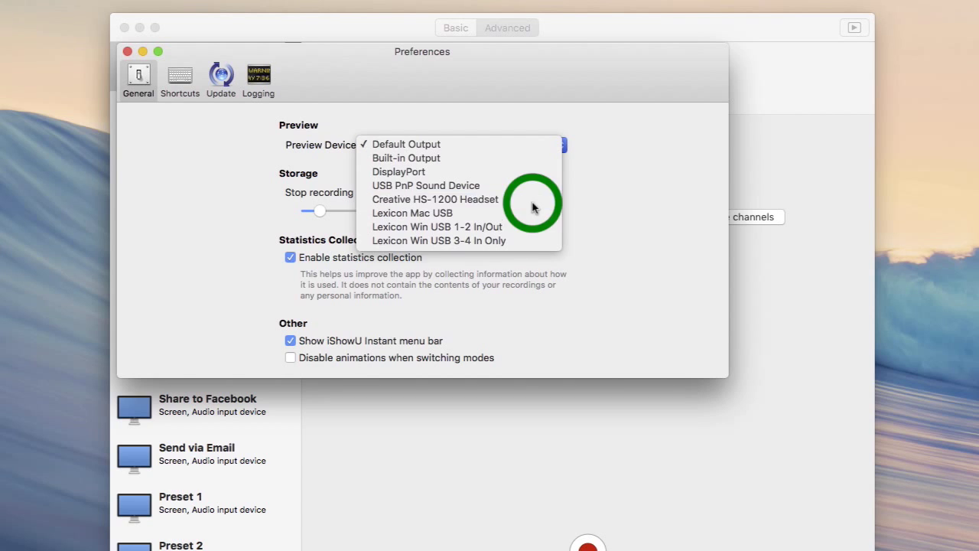
left_click(127, 52)
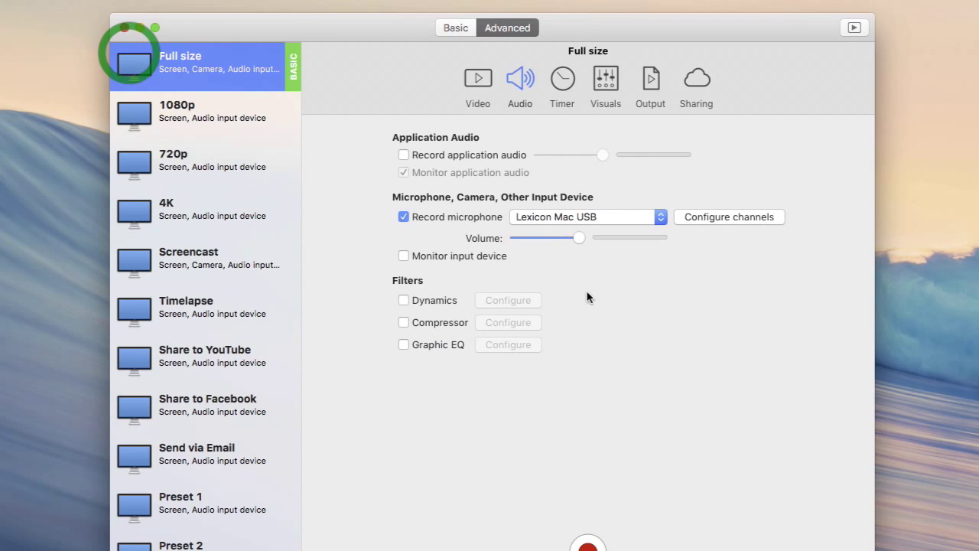
Enable Monitor input device, turn on the Dynamics filter and bring up its processor settings.
left_click(485, 260)
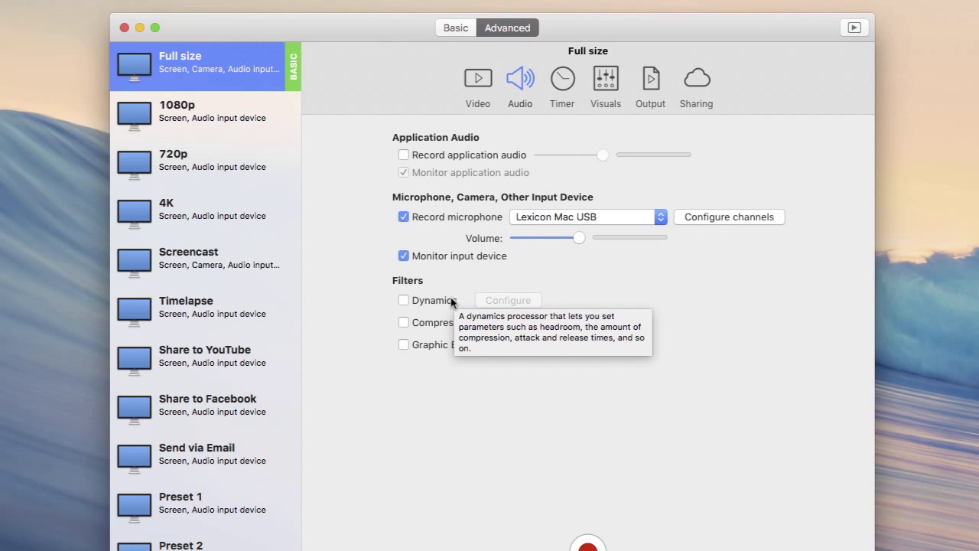
mouse_move(434, 301)
left_click(450, 304)
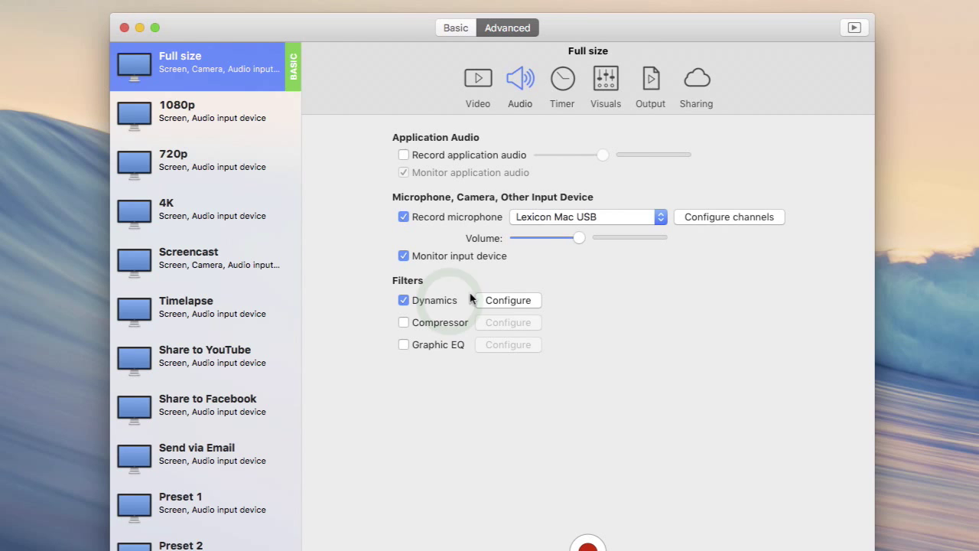
left_click(533, 300)
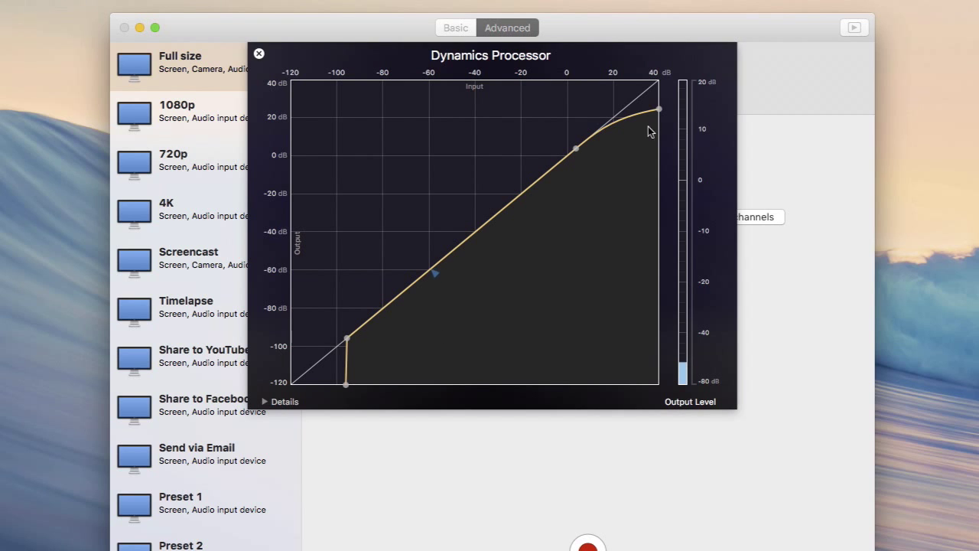
Test the compression threshold at -12.5, 8.7 and -49.5 dB, leaving it just above -60 dB.
left_click(573, 153)
left_click_drag(572, 153, 538, 180)
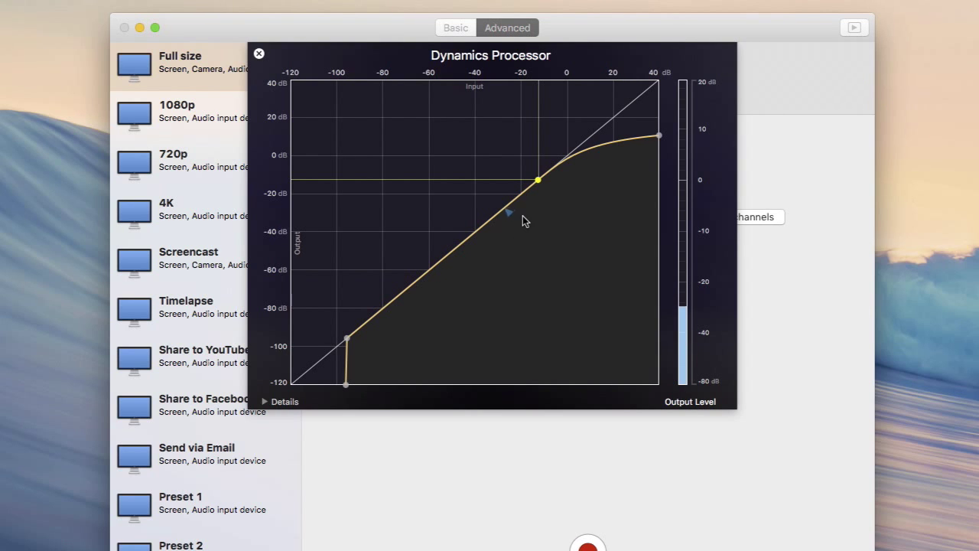
left_click_drag(537, 180, 587, 146)
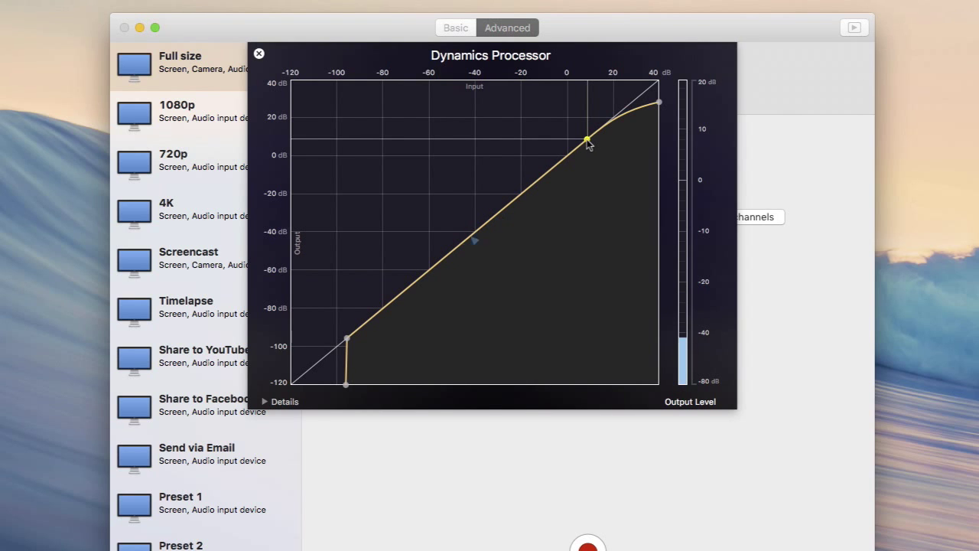
mouse_move(587, 140)
left_mouse_down()
mouse_move(457, 284)
mouse_move(418, 310)
left_mouse_up()
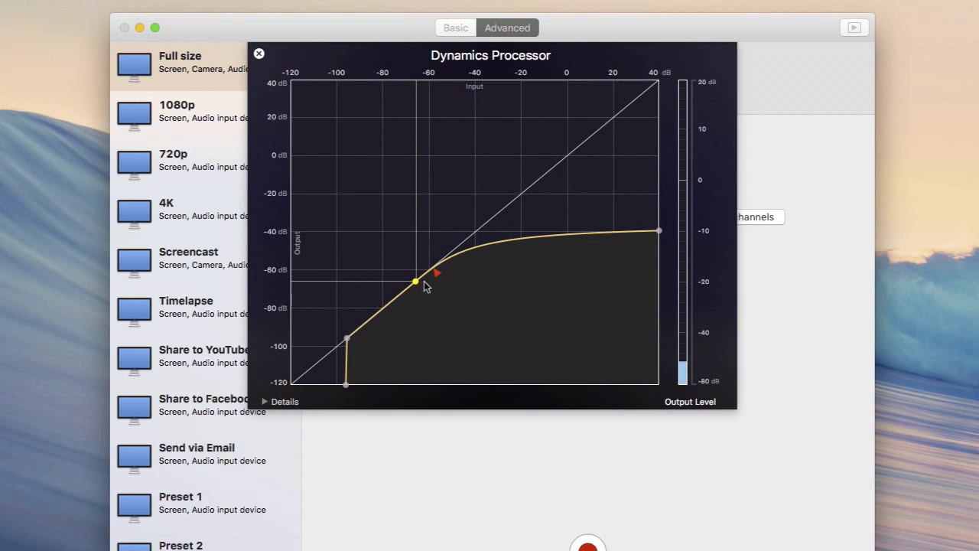
left_click_drag(415, 280, 434, 265)
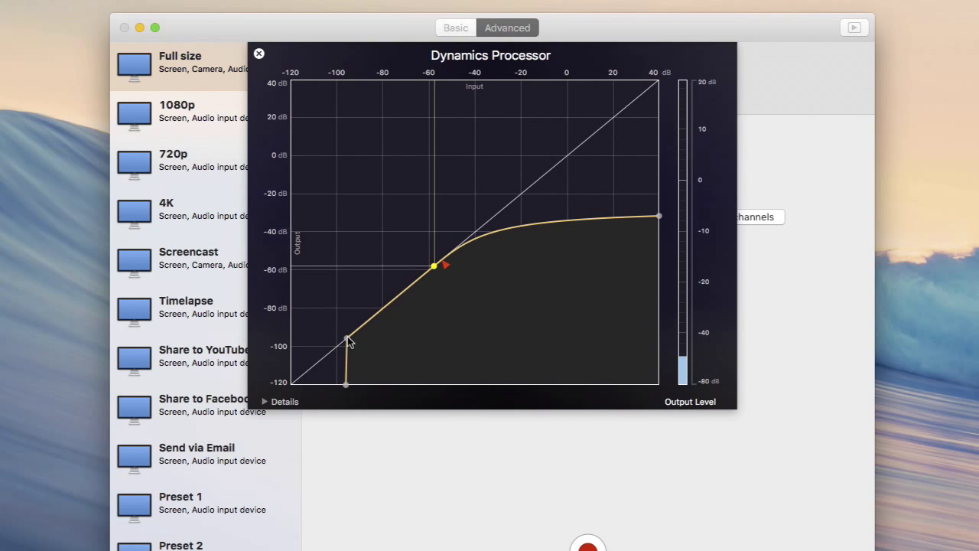
Raise the gate threshold through -88.4, -71.5 and -62.5 dB up to about -50.7 dB.
left_click_drag(348, 336, 366, 327)
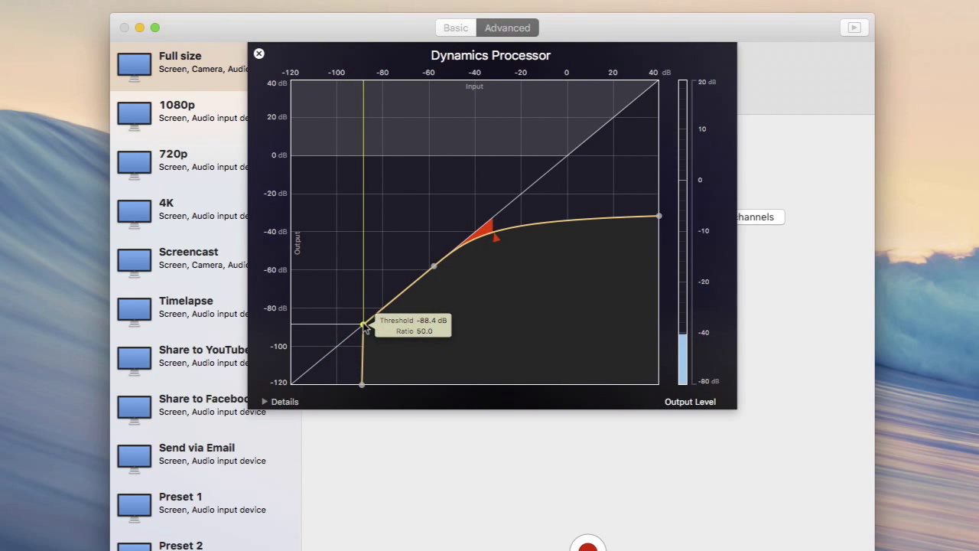
left_click_drag(366, 327, 542, 176)
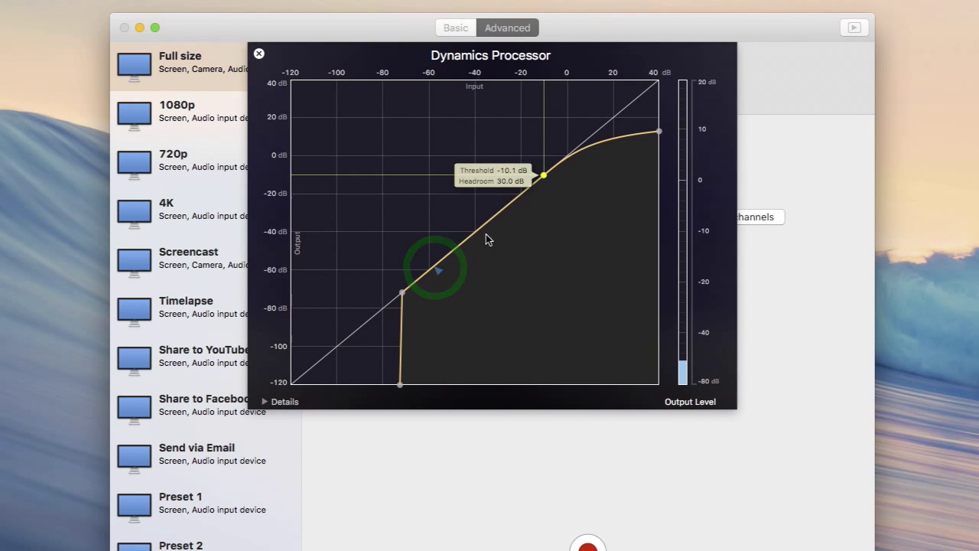
left_click(403, 292)
mouse_move(403, 292)
left_mouse_down()
mouse_move(426, 279)
mouse_move(424, 287)
mouse_move(441, 285)
left_mouse_up()
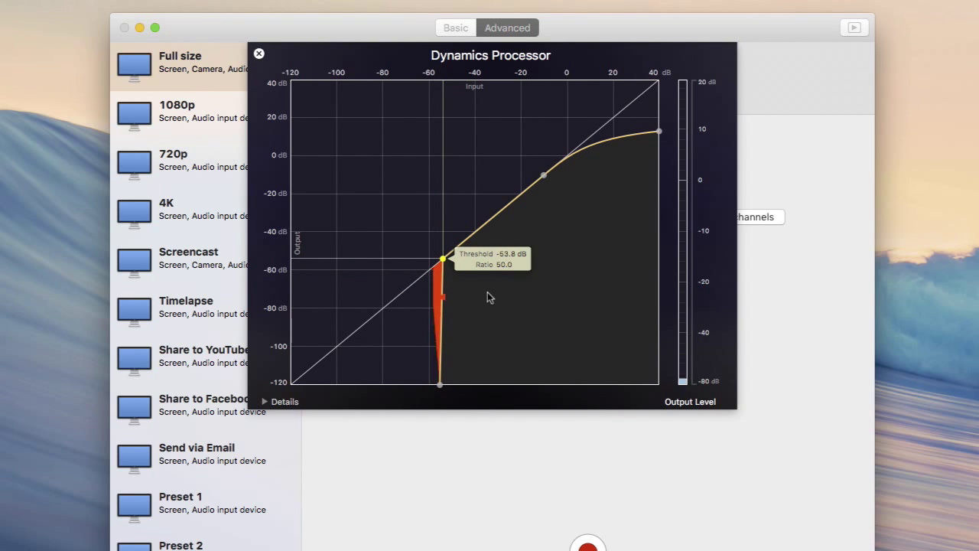
left_click_drag(443, 260, 448, 256)
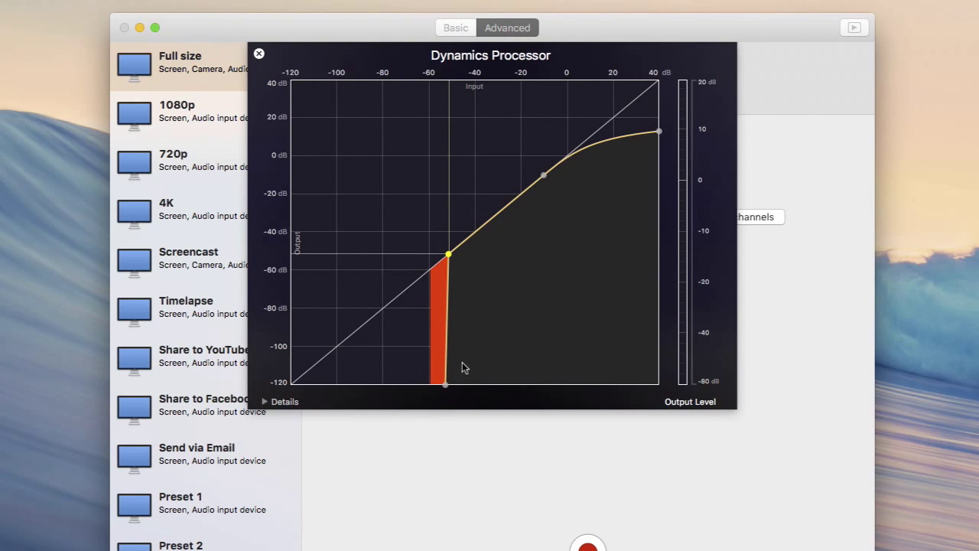
Bring the gate threshold back down to about -92.3 dB with the 50:1 ratio.
left_click(450, 257)
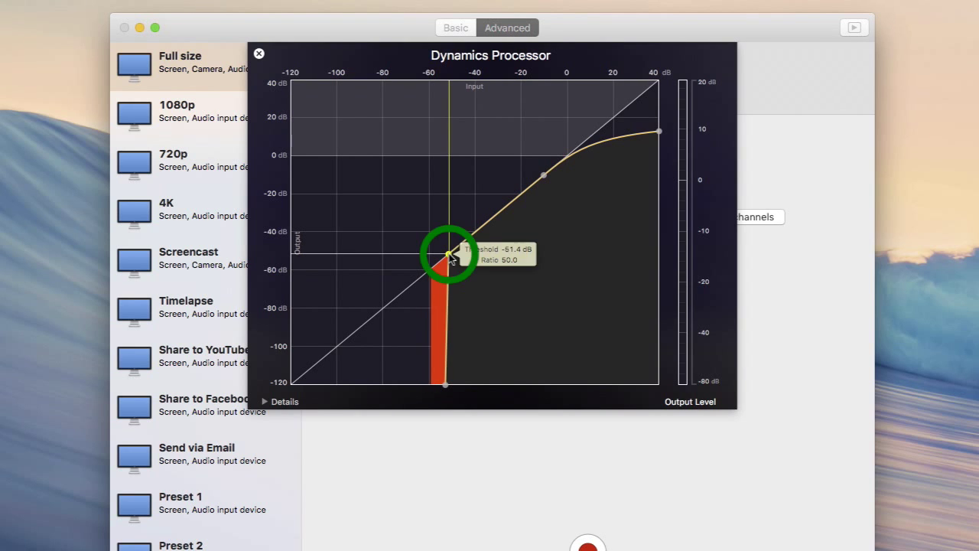
mouse_move(450, 255)
left_mouse_down()
mouse_move(358, 333)
mouse_move(443, 261)
left_mouse_up()
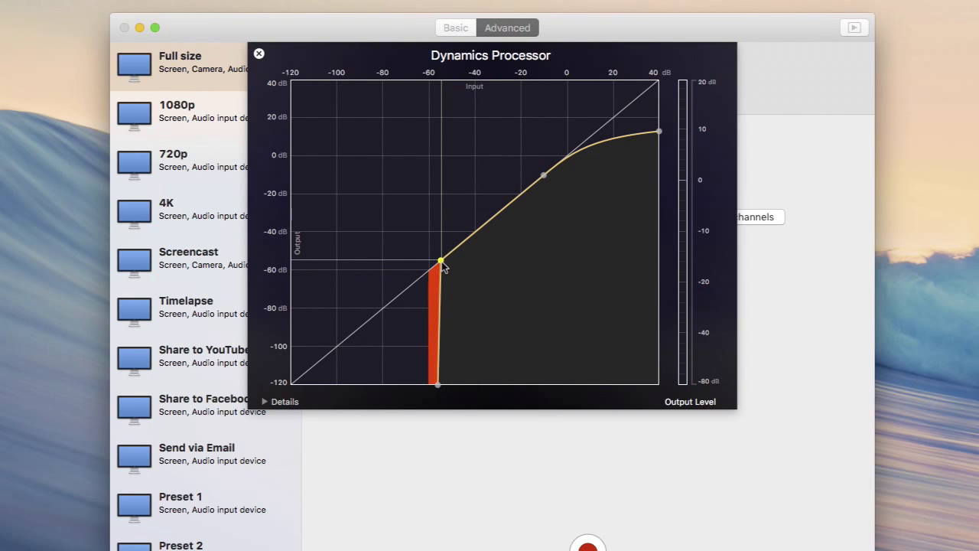
left_click_drag(442, 262, 357, 333)
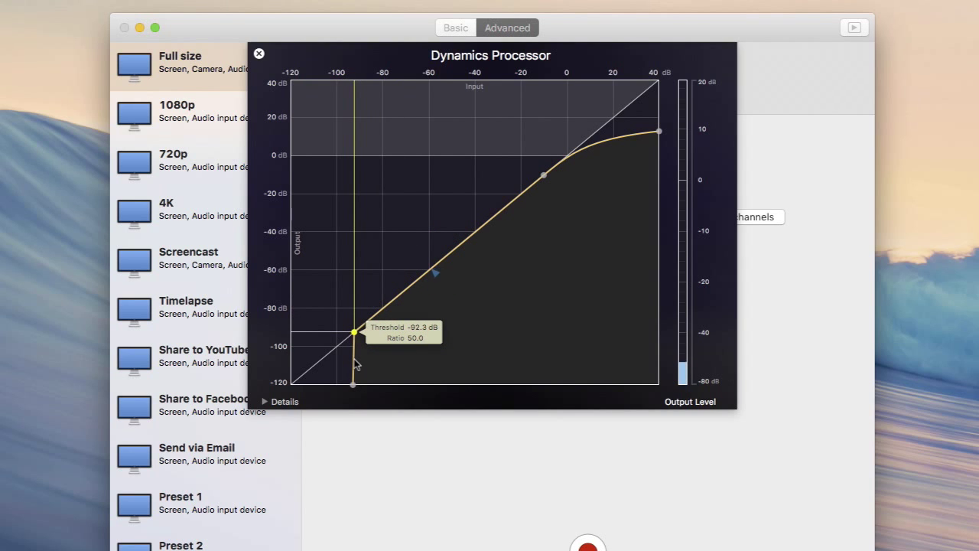
Reveal the Details section and leave Master Gain at about -0.8 dB.
left_click(266, 401)
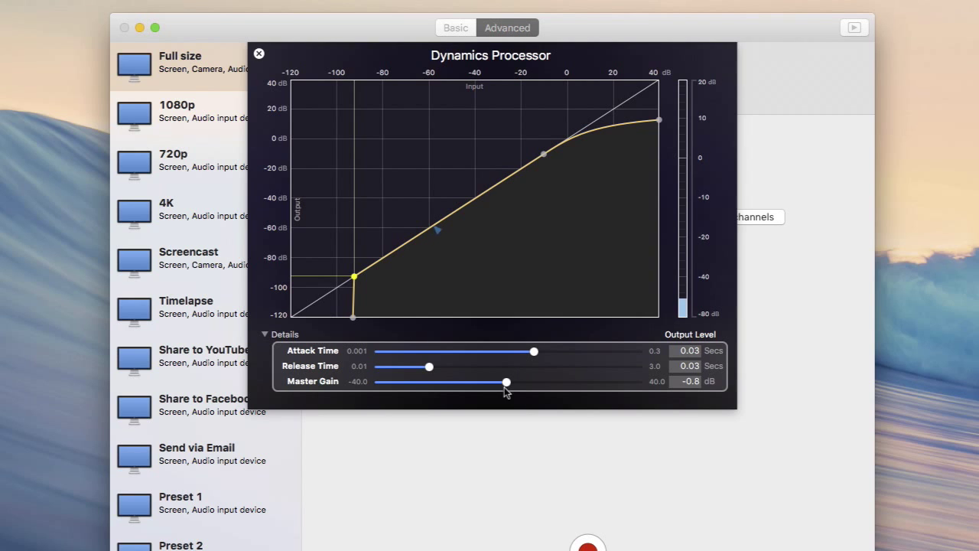
mouse_move(507, 382)
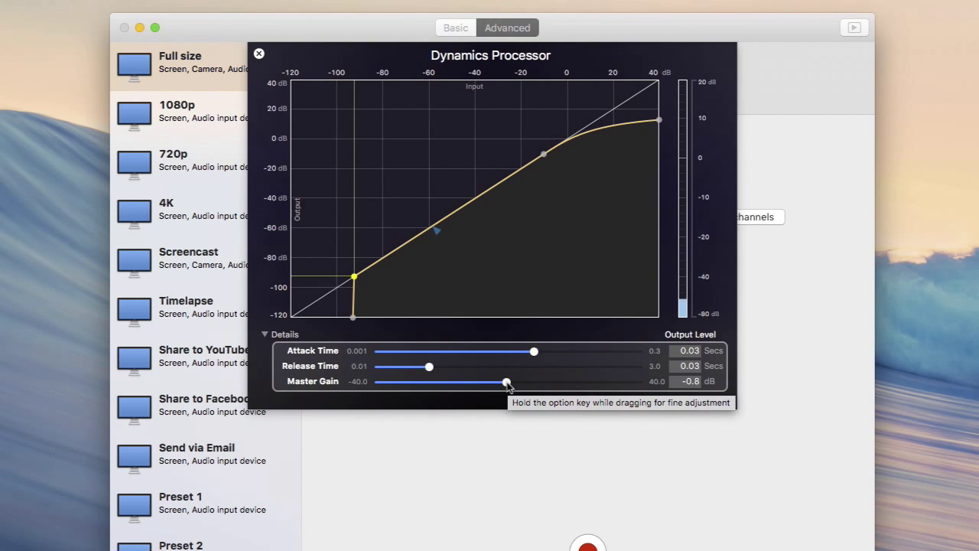
mouse_move(506, 382)
left_mouse_down()
mouse_move(576, 382)
mouse_move(590, 365)
mouse_move(507, 383)
left_mouse_up()
Replace the Dynamics filter with Compressor and bring up the Multiband Compressor settings.
left_click(258, 54)
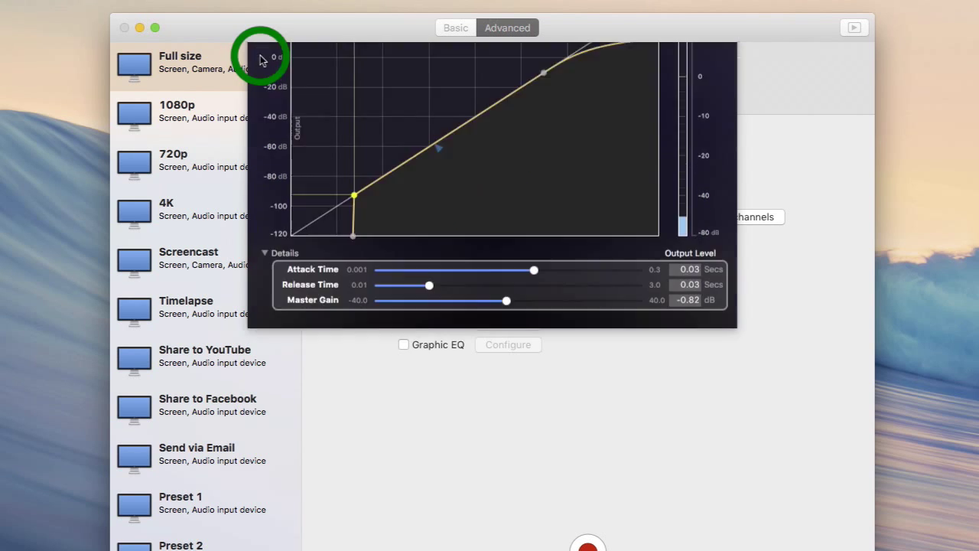
left_click(403, 300)
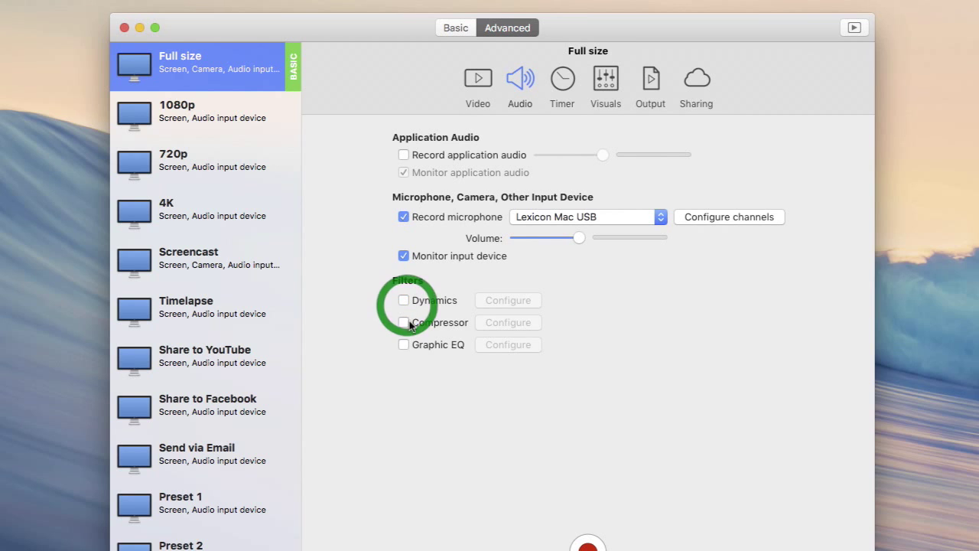
left_click(403, 322)
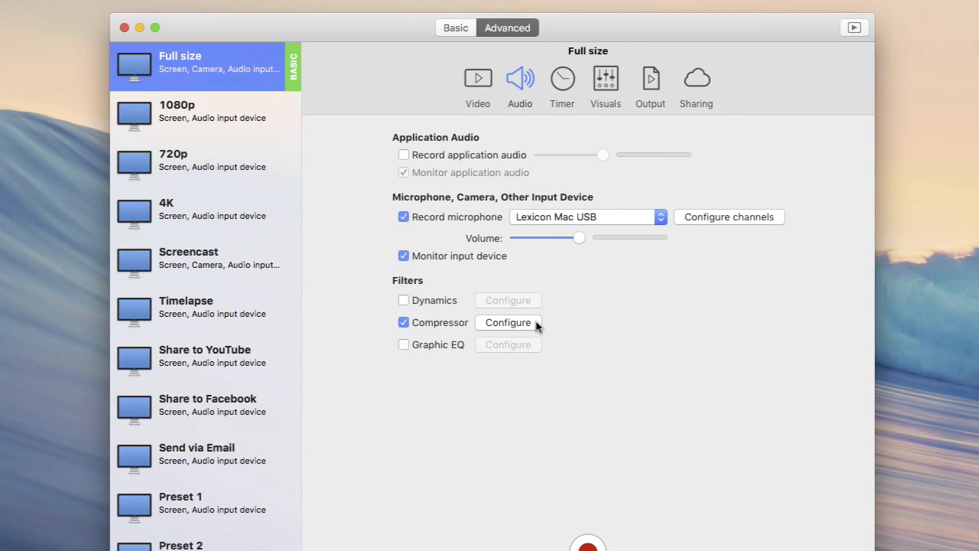
left_click(508, 322)
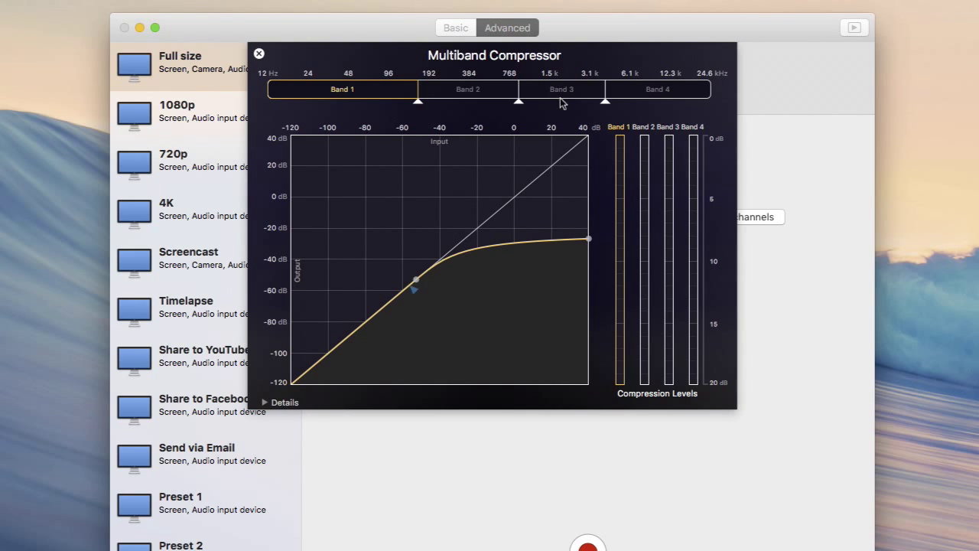
Inspect the four band curves and shift the Band 1/Band 2 crossover slightly lower, near 154 Hz.
left_click(471, 90)
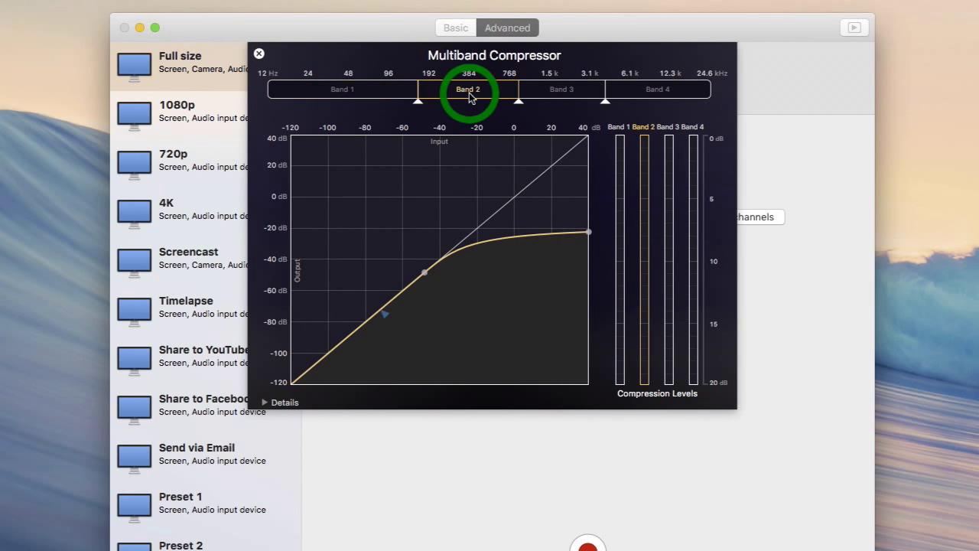
left_click(561, 91)
left_click(657, 89)
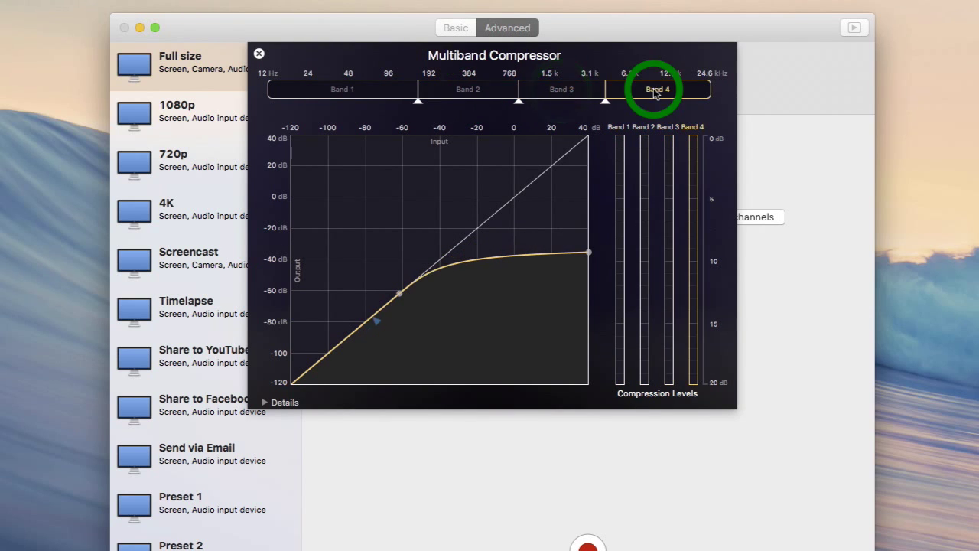
left_click(563, 90)
left_click(480, 91)
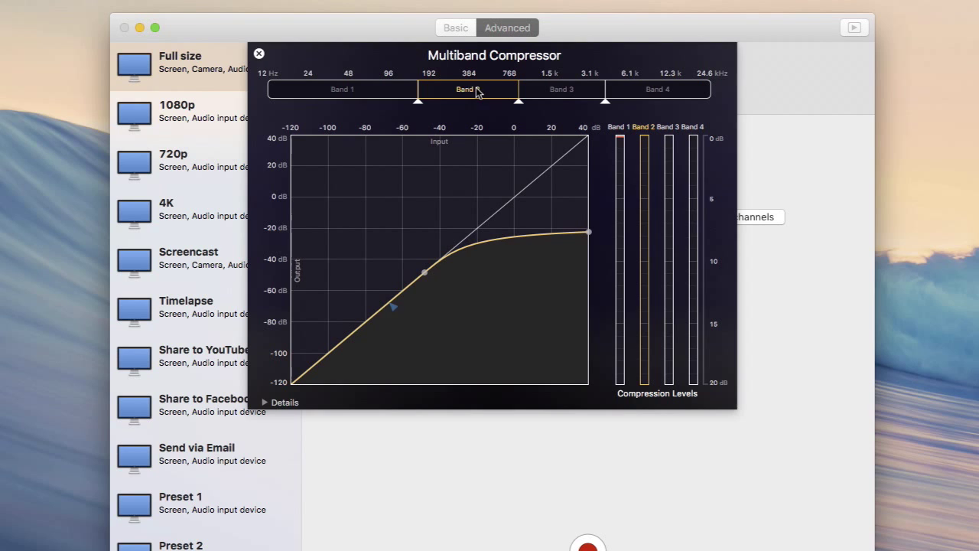
left_click(342, 90)
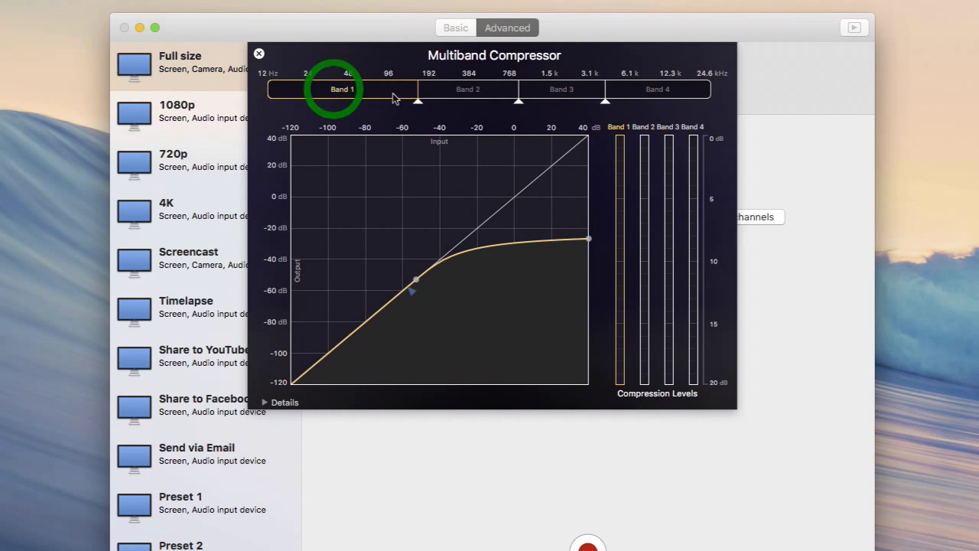
left_click(468, 89)
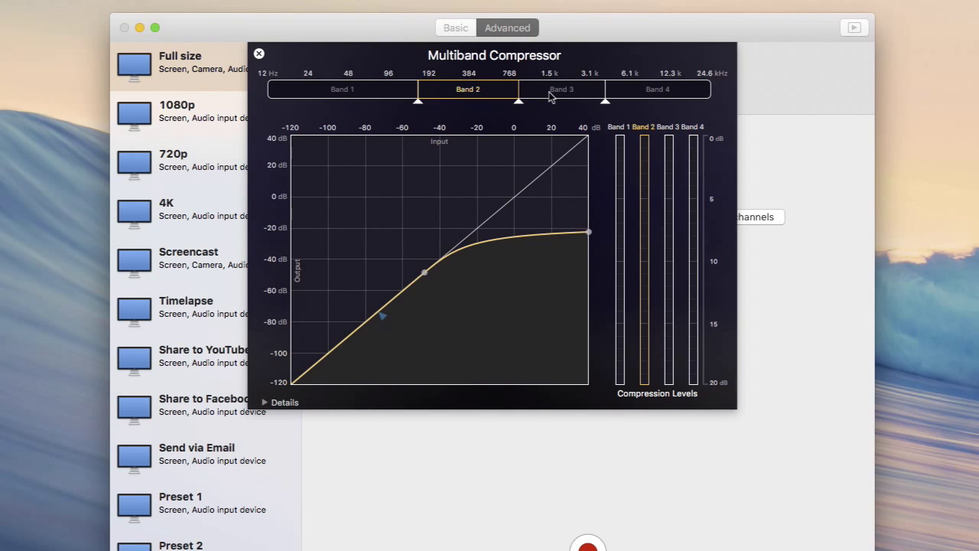
left_click(552, 90)
left_click(637, 92)
left_click(564, 92)
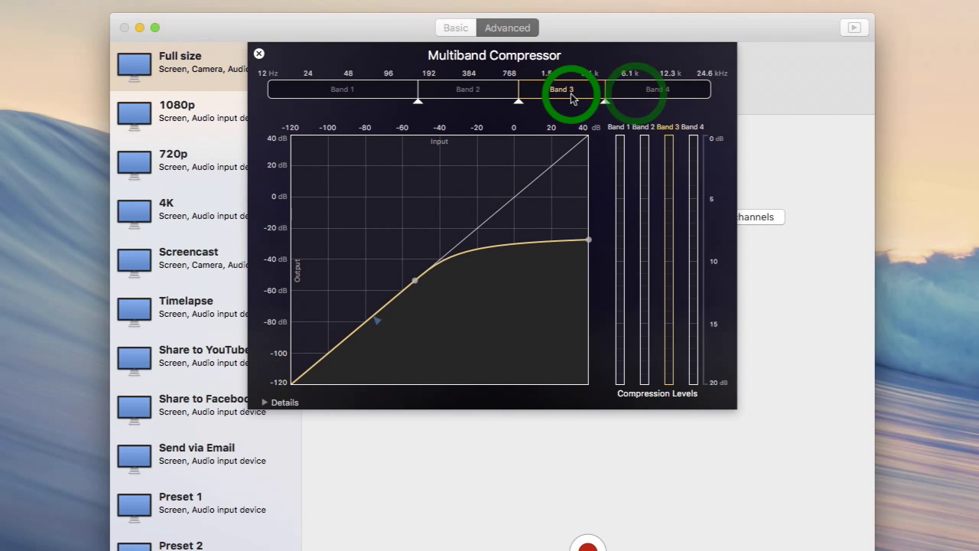
left_click(446, 92)
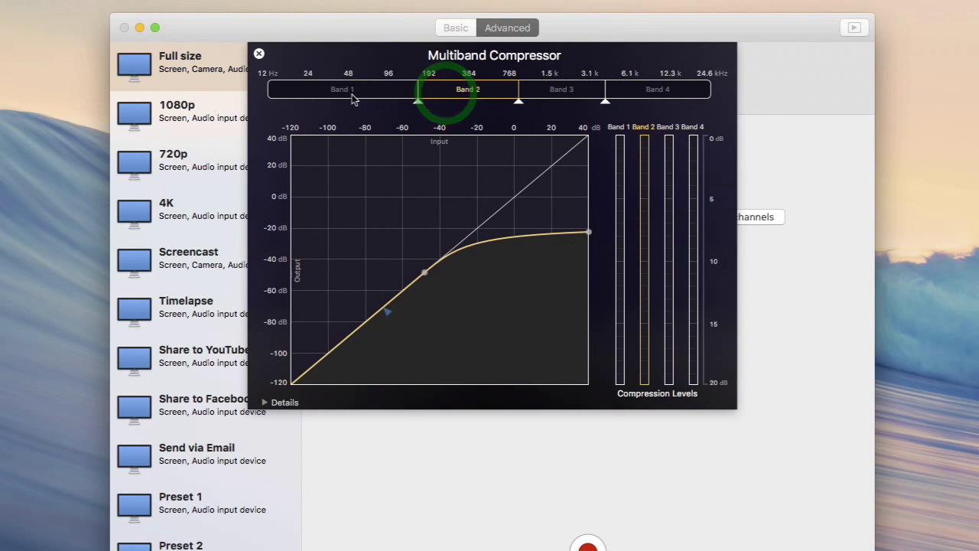
left_click(350, 91)
left_click(465, 91)
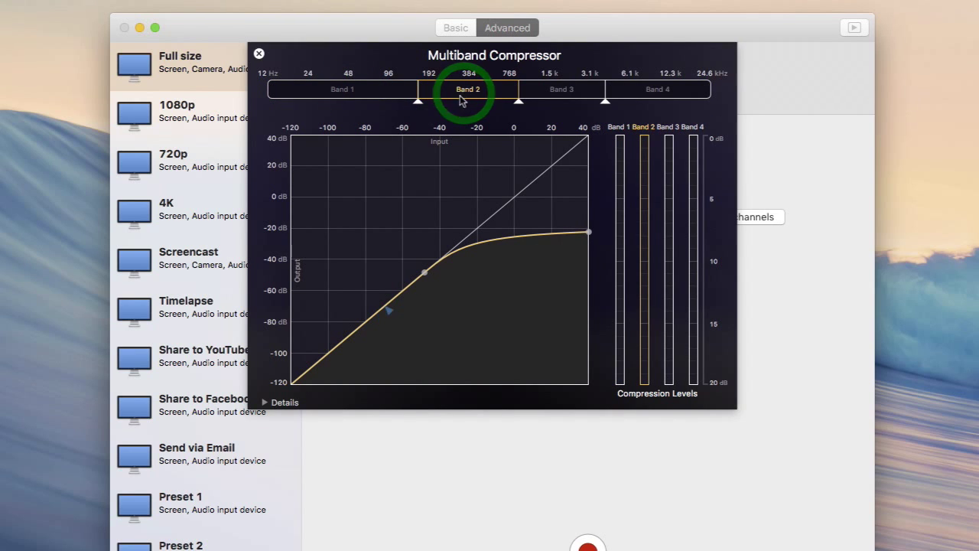
left_click(418, 101)
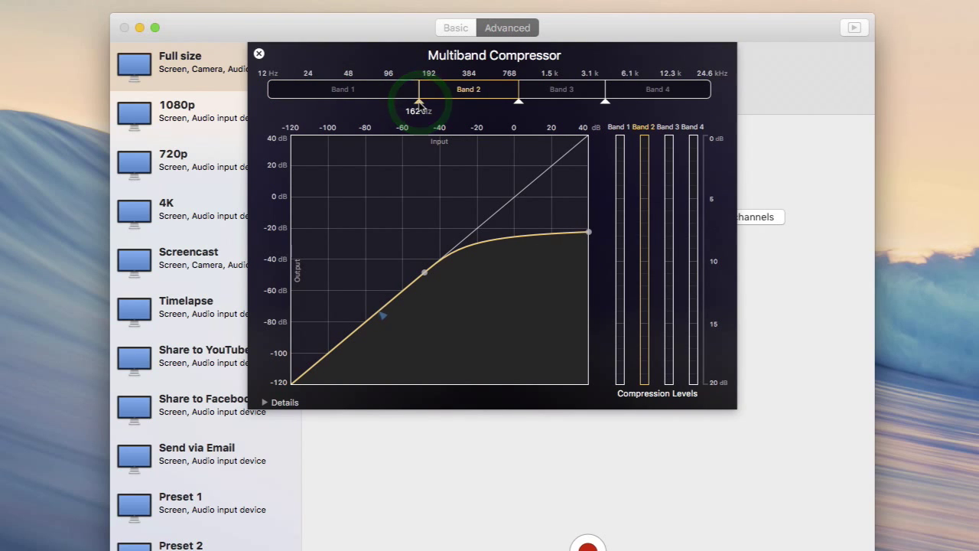
left_click_drag(420, 101, 417, 101)
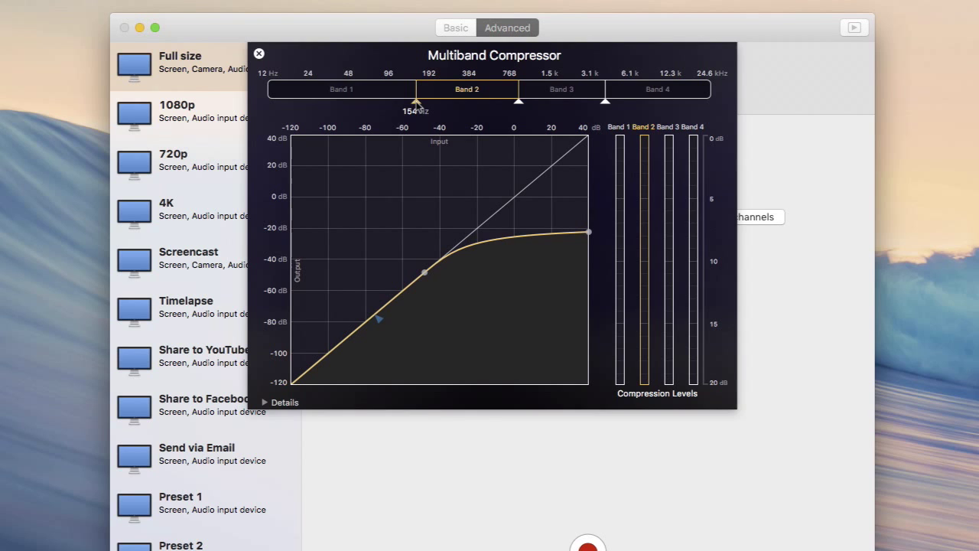
mouse_move(518, 101)
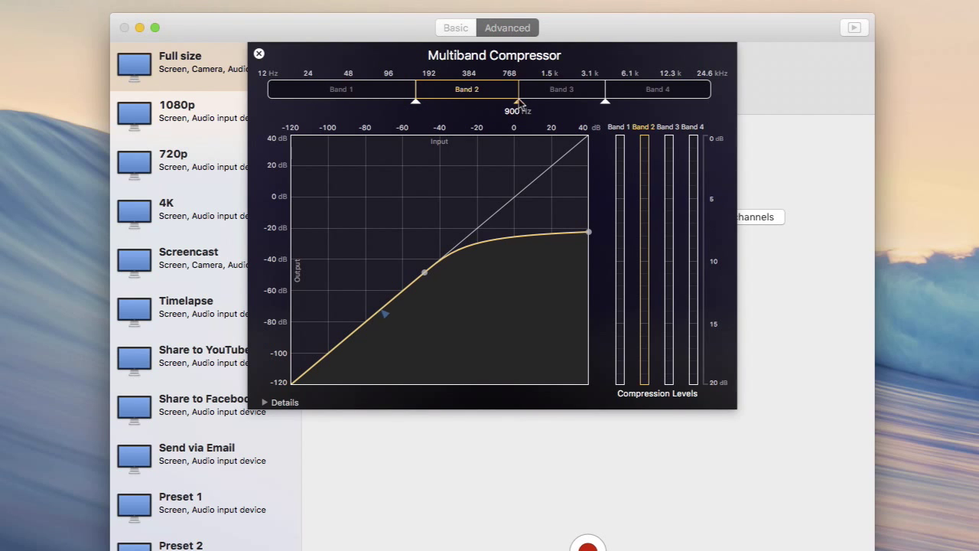
Drop Band 2's threshold, then raise it through -81 and -63 dB to about -40 dB.
left_click(425, 274)
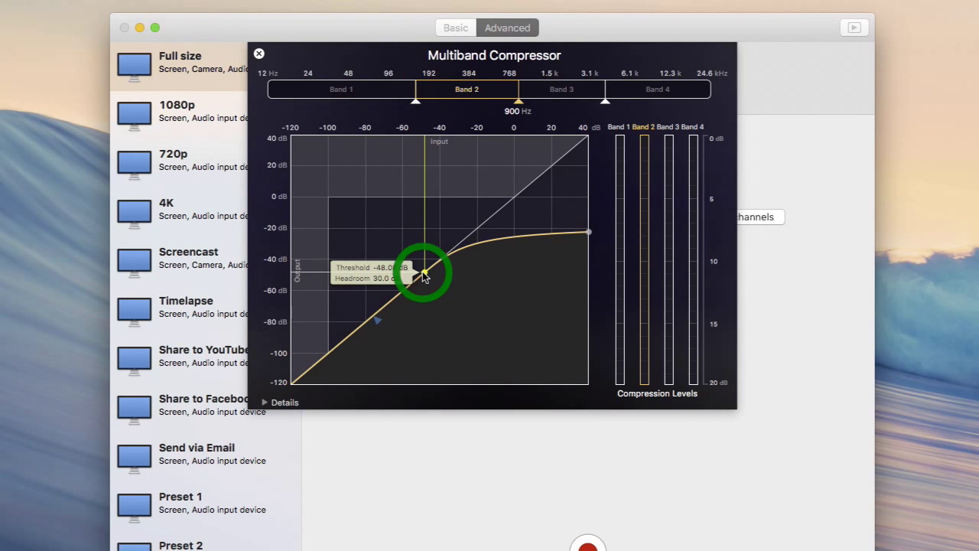
left_click_drag(425, 274, 336, 348)
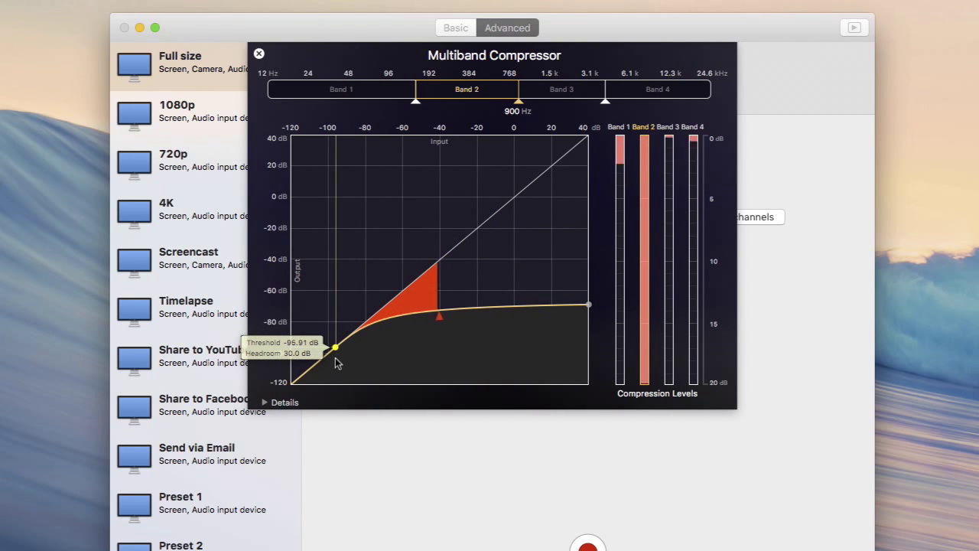
left_click_drag(336, 348, 366, 325)
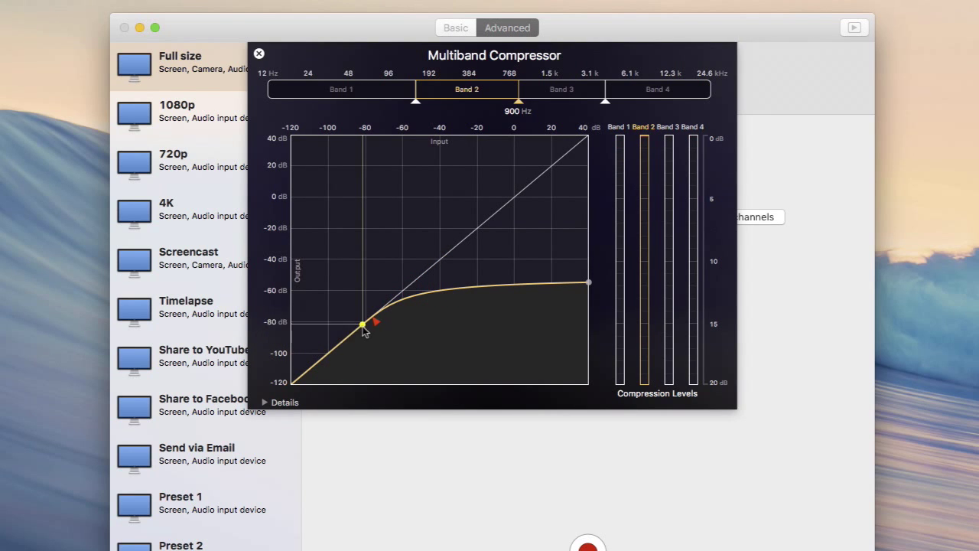
left_click_drag(364, 326, 396, 296)
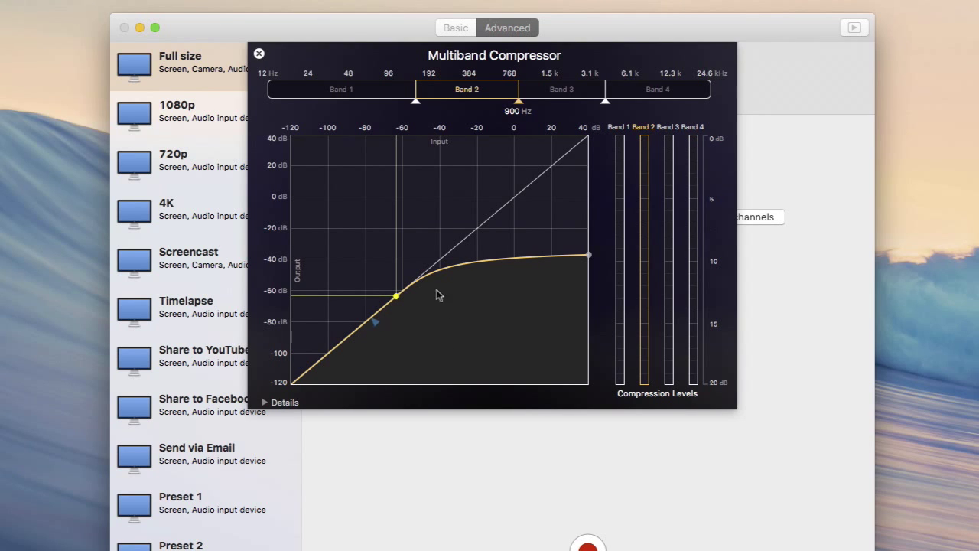
left_click_drag(397, 297, 442, 260)
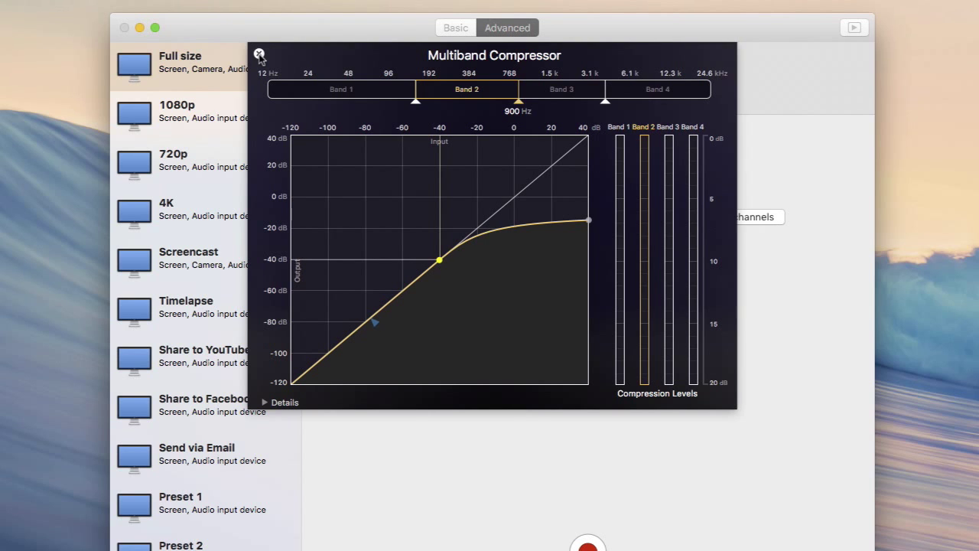
Replace the Compressor filter with Graphic EQ and bring up its 31-band equalizer settings.
left_click(260, 55)
left_click(404, 322)
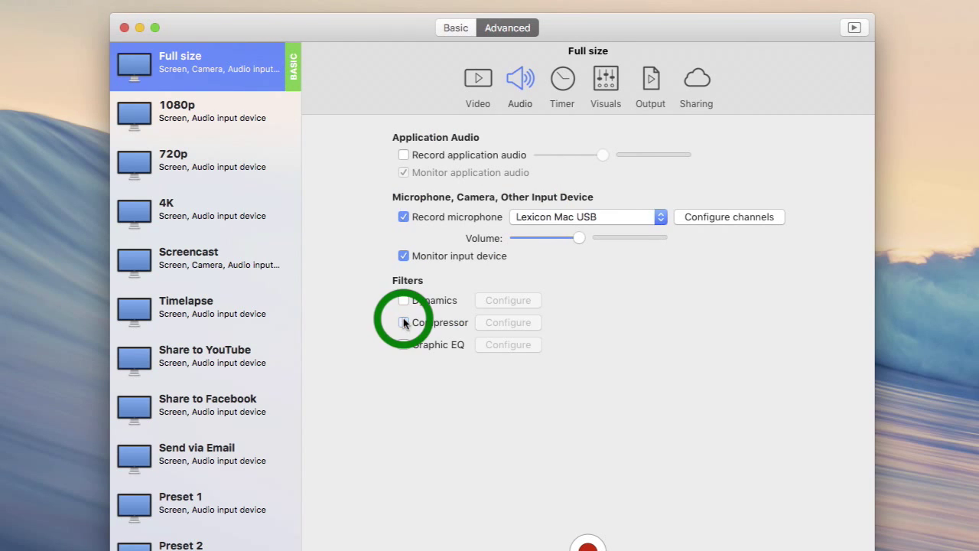
left_click(403, 345)
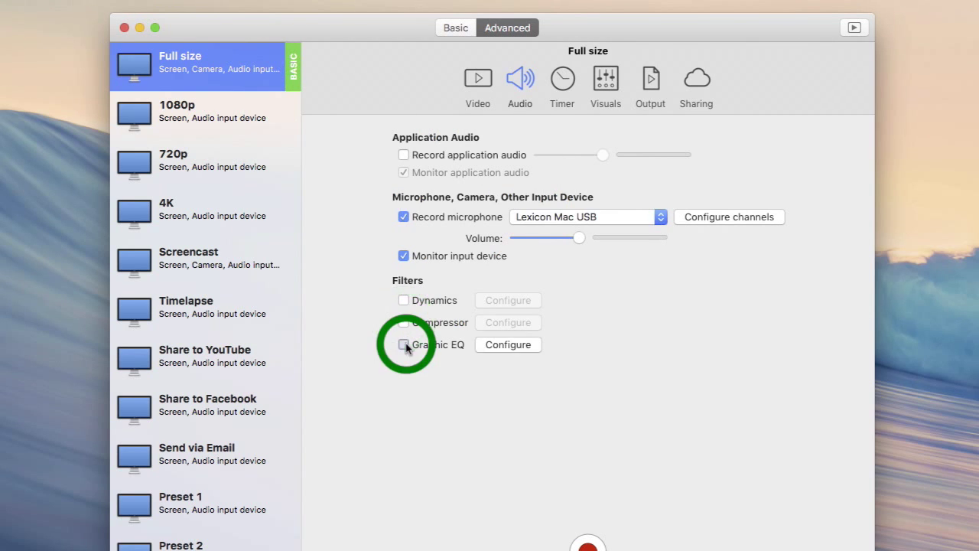
left_click(536, 348)
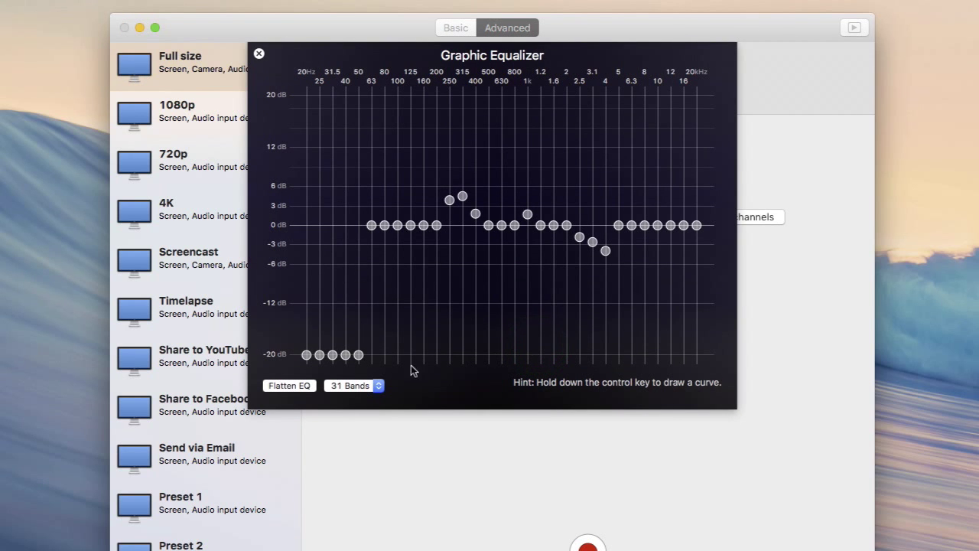
Flatten the EQ so all 31 bands return to 0 dB and check the 31.5Hz knob.
left_click(289, 385)
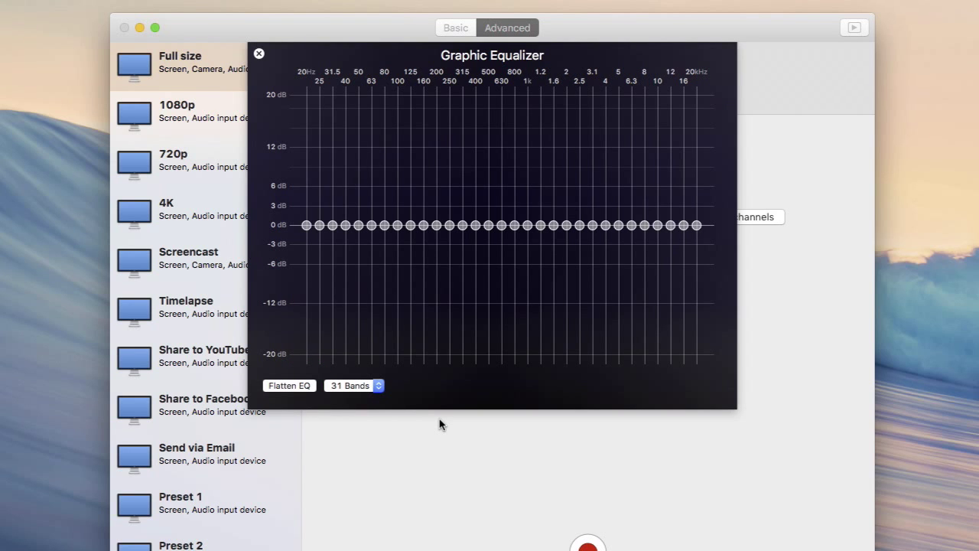
left_click(333, 225)
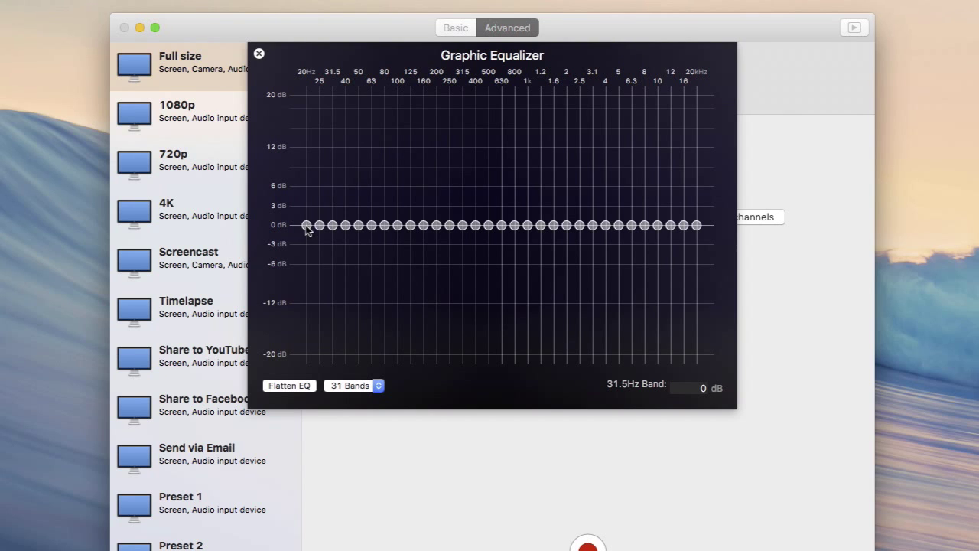
Cut the 20, 25, 31.5 and 40Hz bands to -20 dB, 50Hz to -14 dB, and dip 2kHz to -3.5 dB.
left_click_drag(307, 225, 305, 353)
left_click_drag(319, 225, 319, 354)
left_click_drag(333, 225, 332, 354)
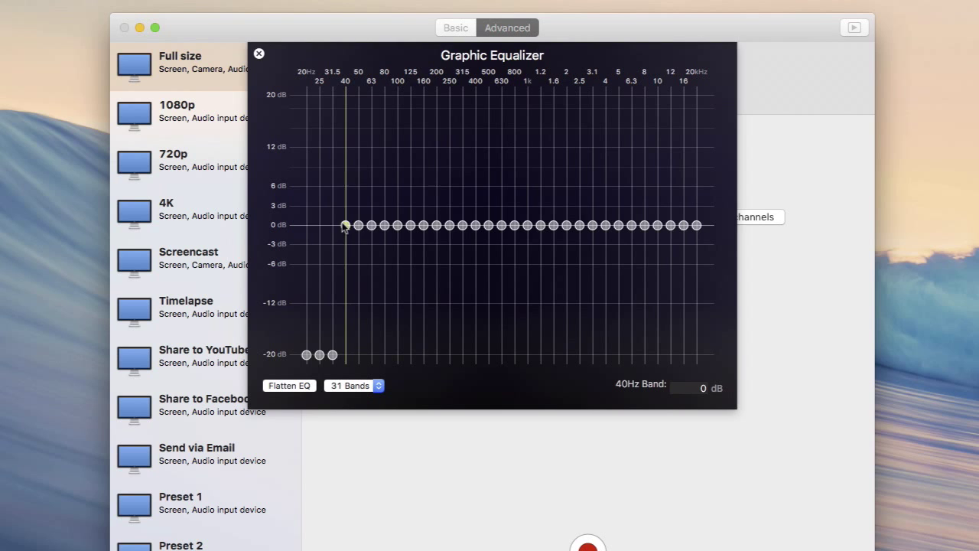
left_click_drag(345, 225, 346, 354)
left_click_drag(359, 225, 359, 315)
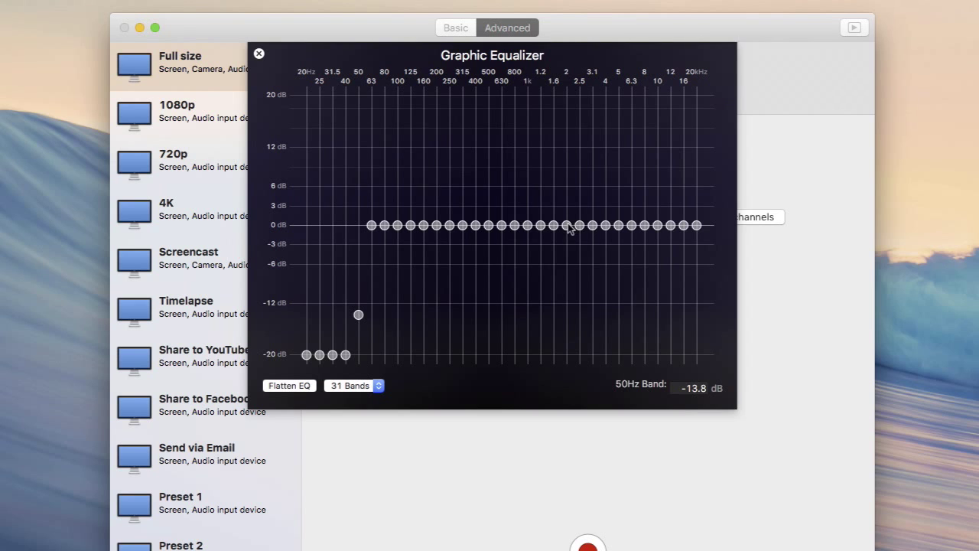
mouse_move(567, 225)
left_mouse_down()
mouse_move(568, 247)
mouse_move(606, 244)
left_mouse_up()
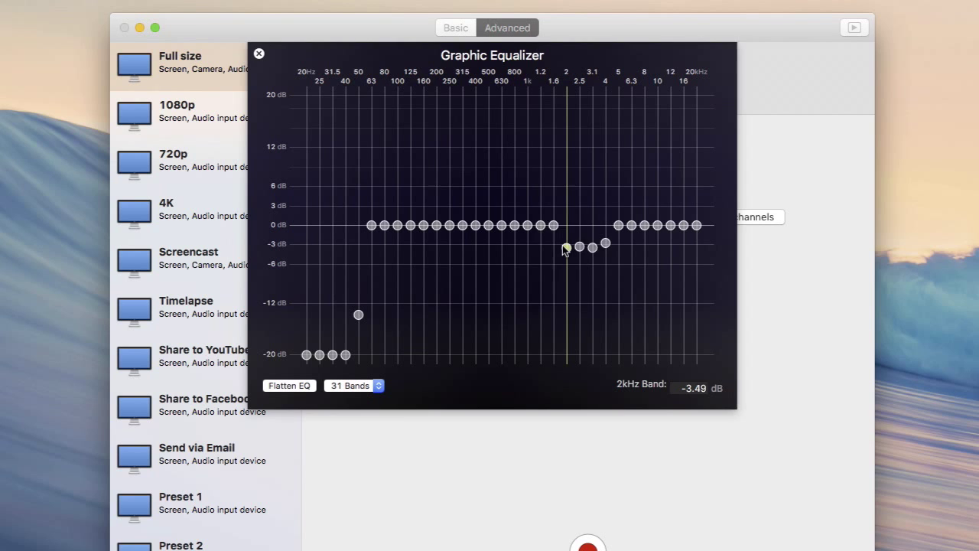
Ease the 2 kHz cut to about -2.5 dB, dip 1 kHz slightly, and select the 200–630 Hz bands.
left_click_drag(566, 247, 566, 242)
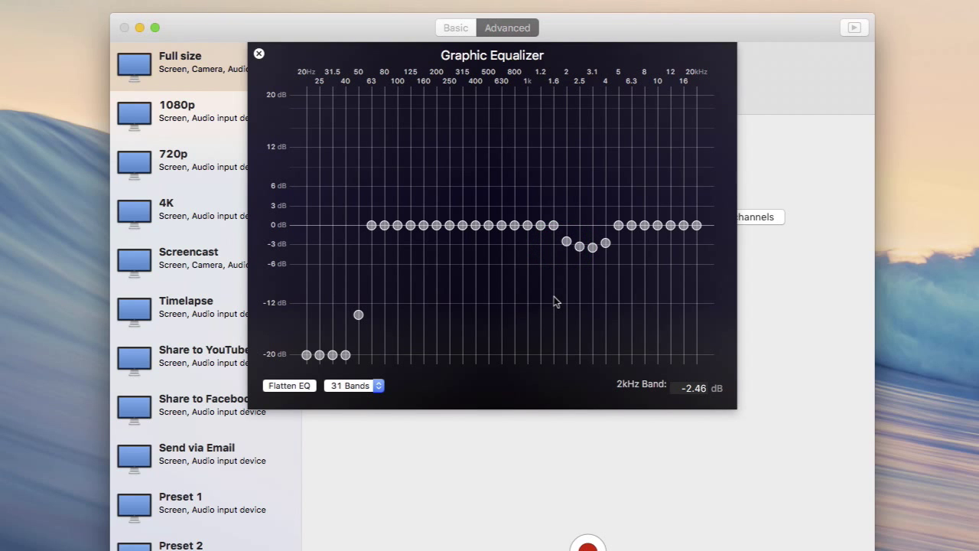
mouse_move(528, 225)
left_mouse_down()
mouse_move(529, 217)
mouse_move(534, 239)
mouse_move(538, 216)
mouse_move(541, 318)
mouse_move(540, 153)
mouse_move(541, 247)
mouse_move(540, 225)
left_mouse_up()
mouse_move(436, 225)
left_mouse_down()
mouse_move(437, 206)
mouse_move(444, 228)
mouse_move(499, 242)
left_mouse_up()
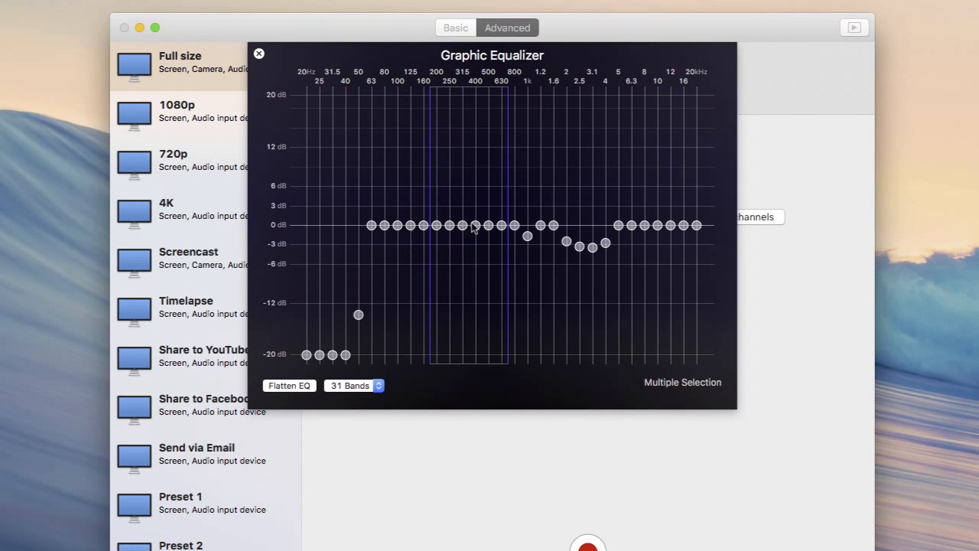
Boost the selected 200–630 Hz bands by about +2 dB and close the Graphic Equalizer.
left_click_drag(476, 224, 483, 151)
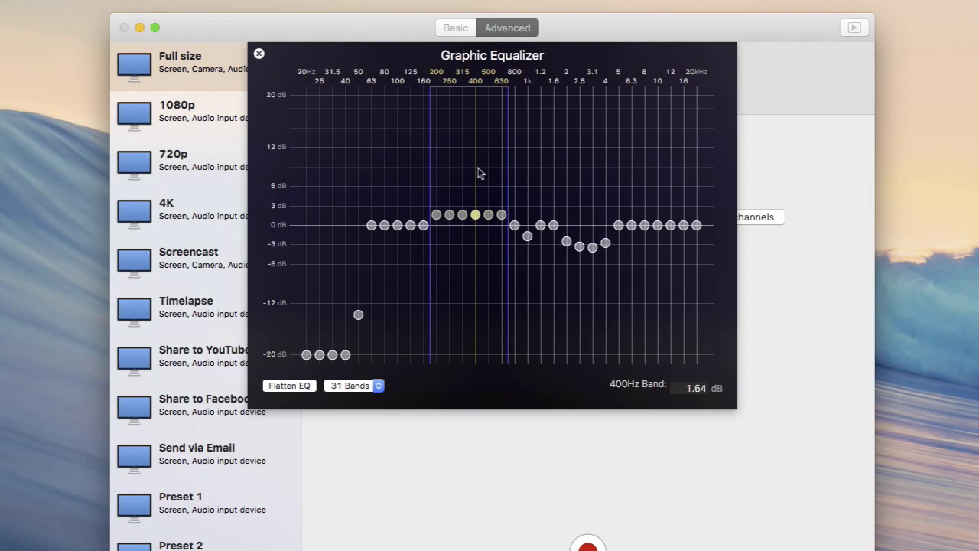
left_click_drag(483, 150, 478, 176)
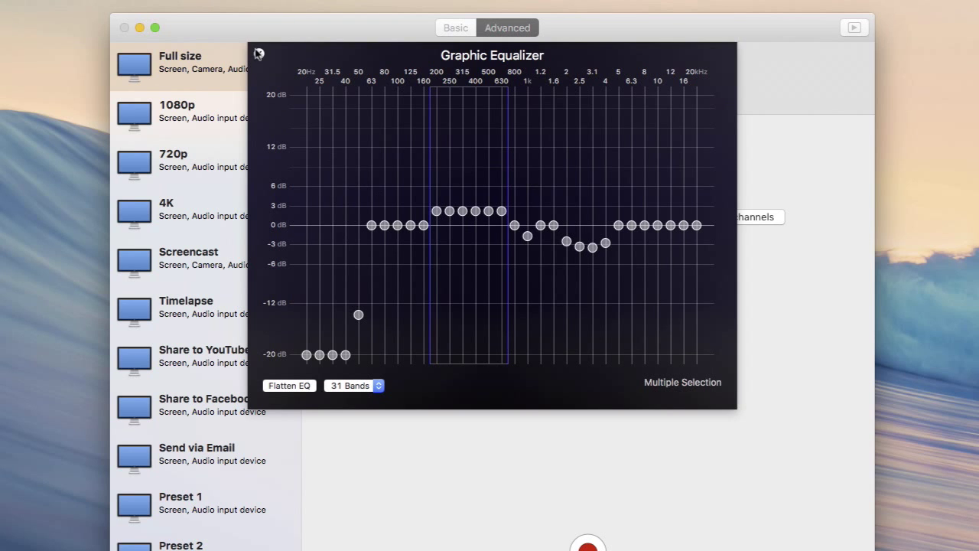
left_click(258, 55)
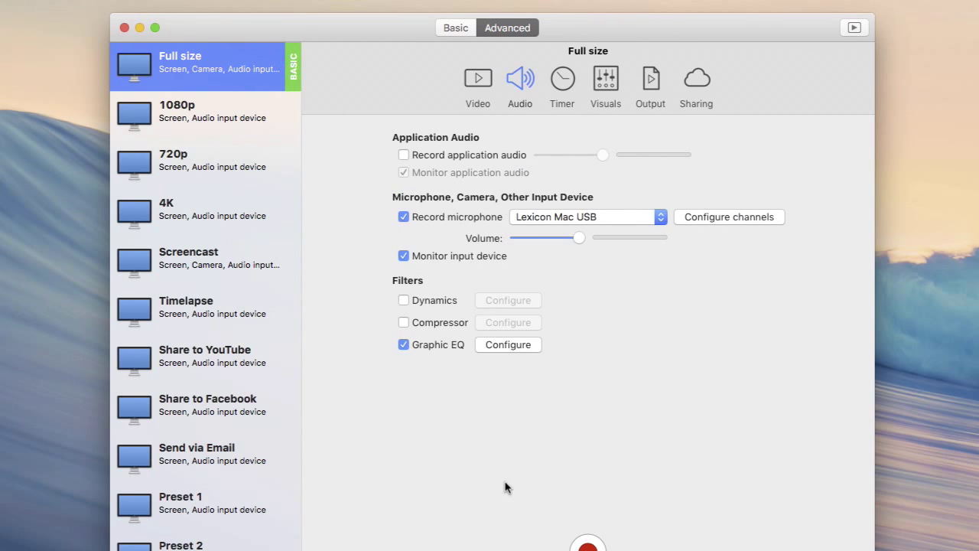
left_click(404, 345)
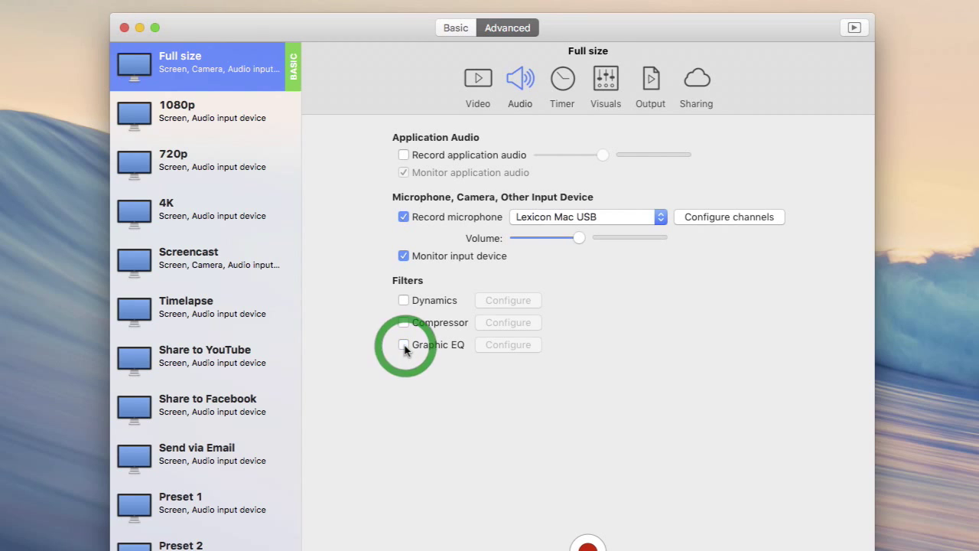
left_click(404, 345)
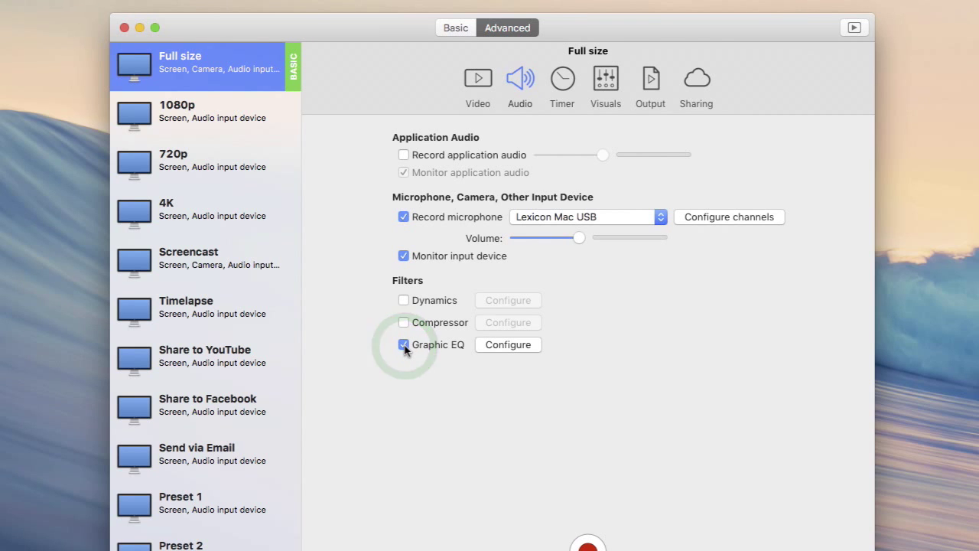
left_click(404, 345)
left_click(404, 345)
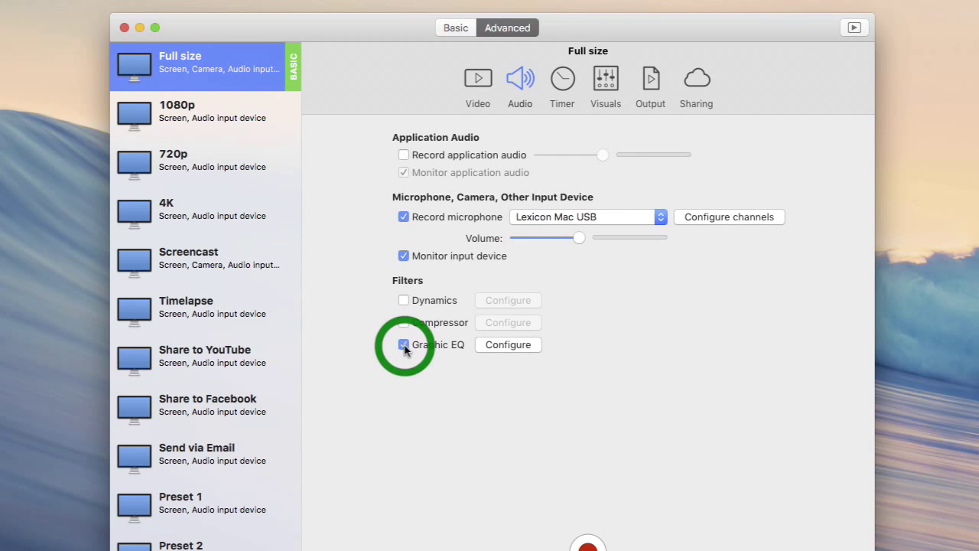
left_click(404, 345)
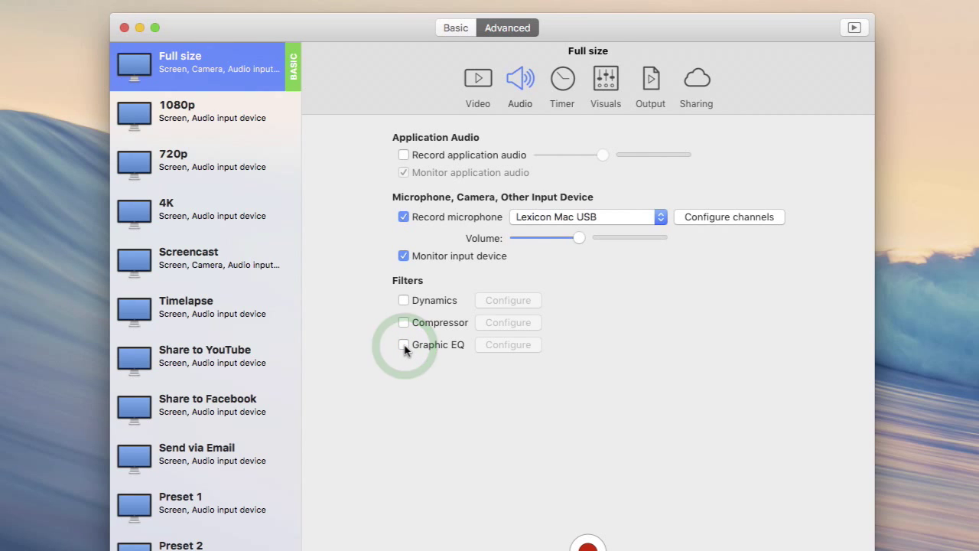
left_click(404, 345)
left_click(404, 345)
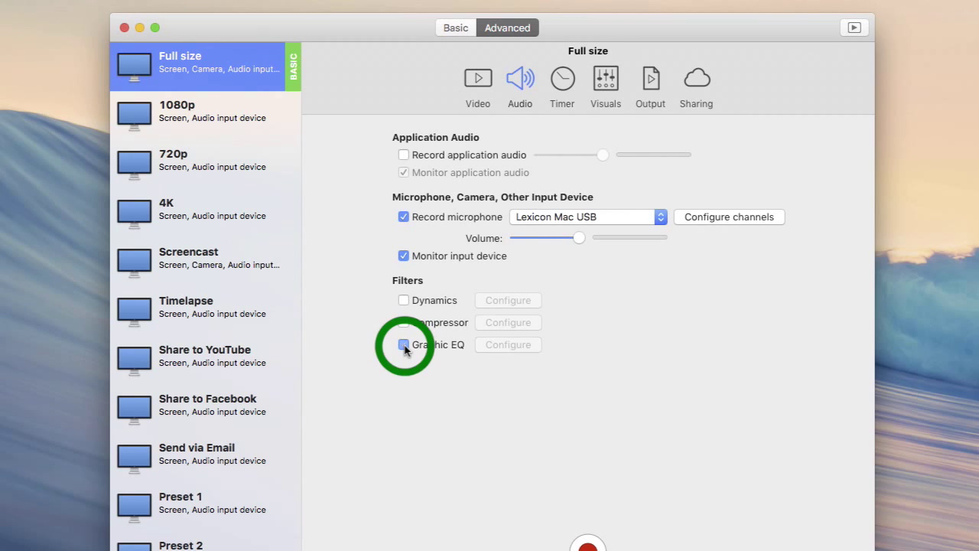
left_click(404, 345)
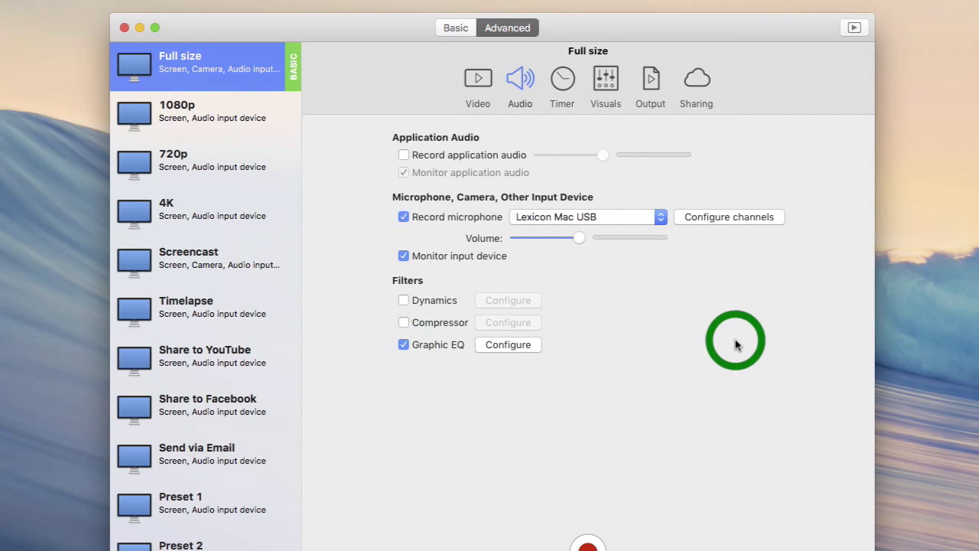